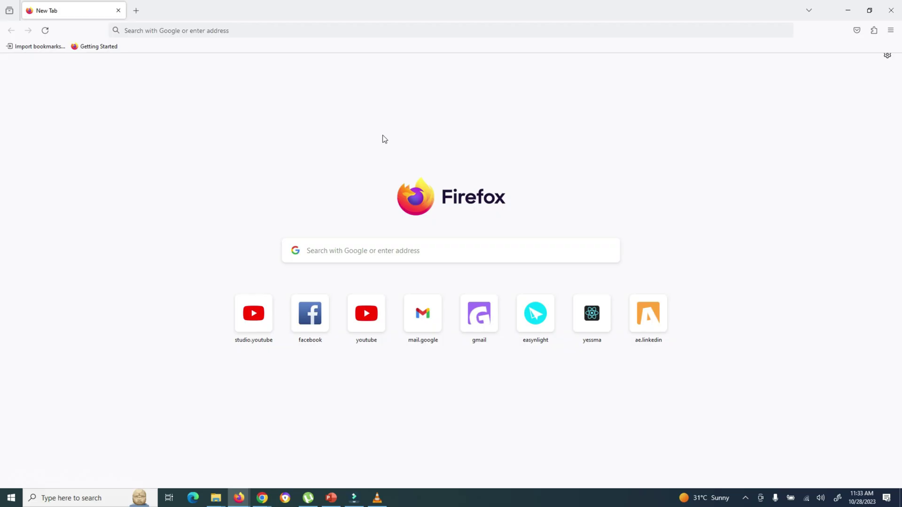
{"action": "left_click", "coordinate": [167, 31]}
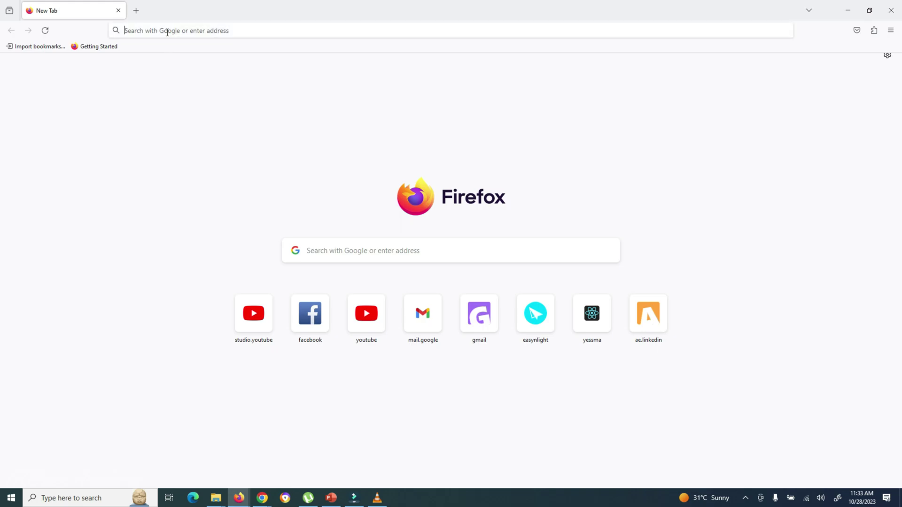
{"action": "left_click", "coordinate": [167, 32]}
{"action": "type", "text": "www"}
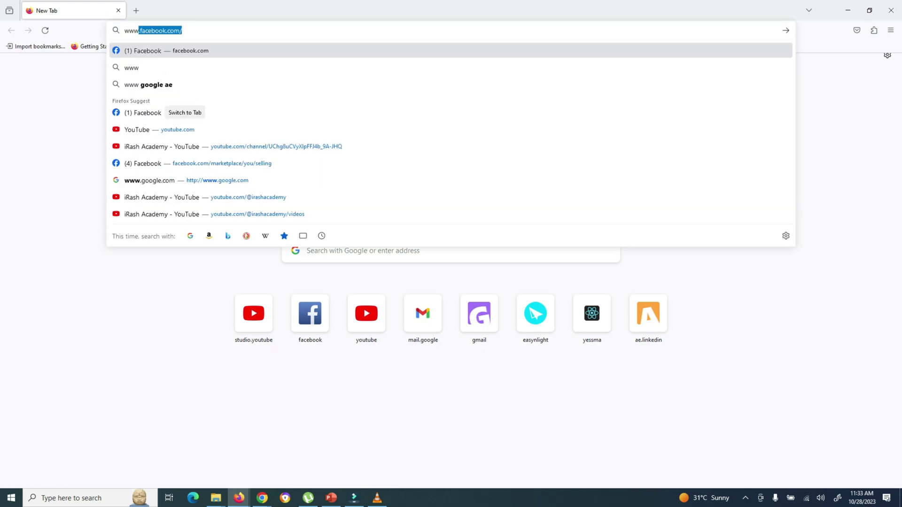
{"action": "type", "text": ".google.com"}
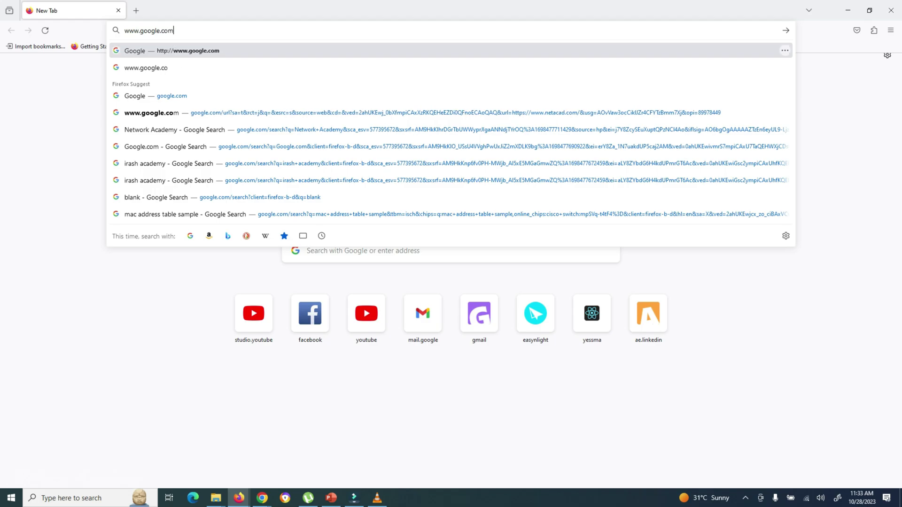
{"action": "key", "text": "Return"}
Step: Search Google for 'Cisco Network Academy' and open the Cisco Networking Academy site
{"action": "type", "text": "Cisco Ne"}
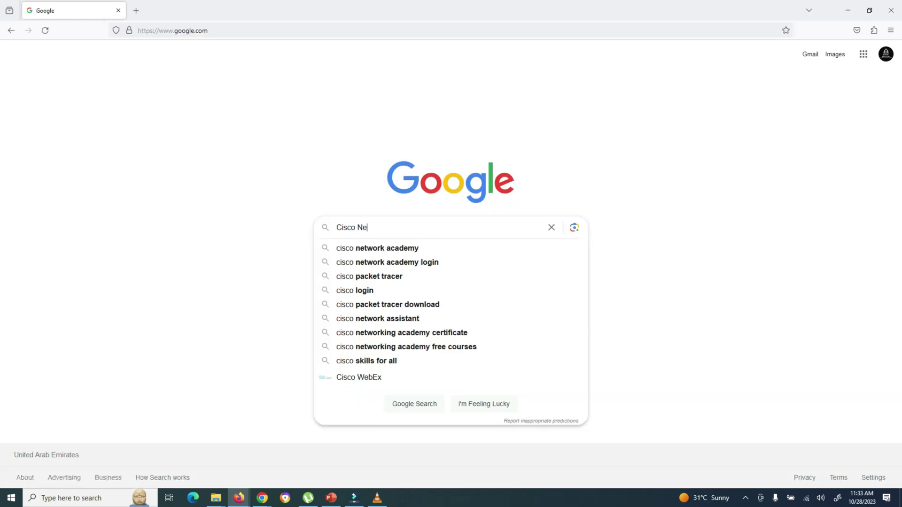
{"action": "type", "text": "twork Academy"}
{"action": "key", "text": "Return"}
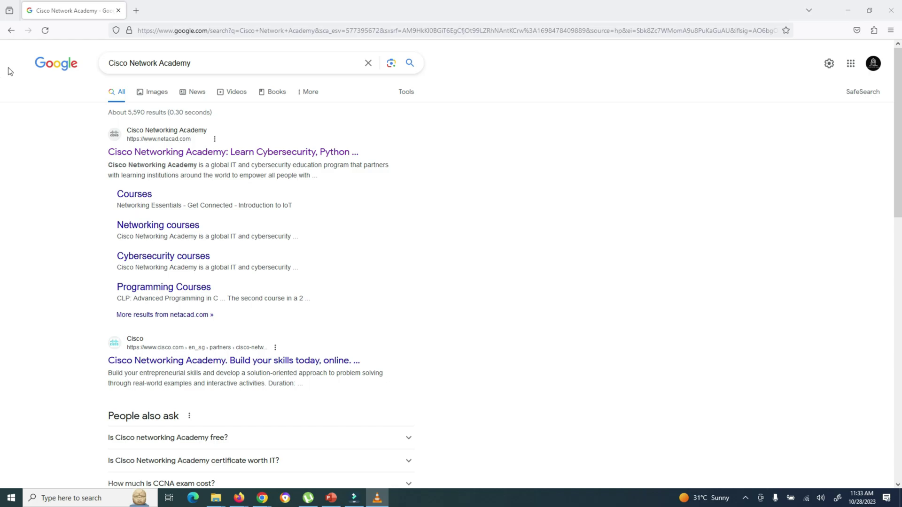
{"action": "left_click", "coordinate": [172, 149]}
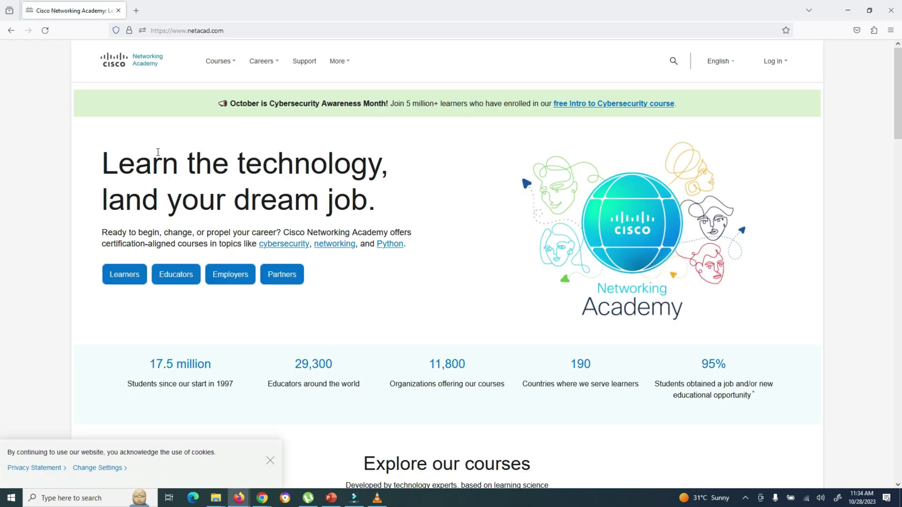
Step: From the Packet Tracer page, go to the Cisco account log-in page
{"action": "scroll", "coordinate": [532, 225], "scroll_direction": "down", "scroll_amount": 10}
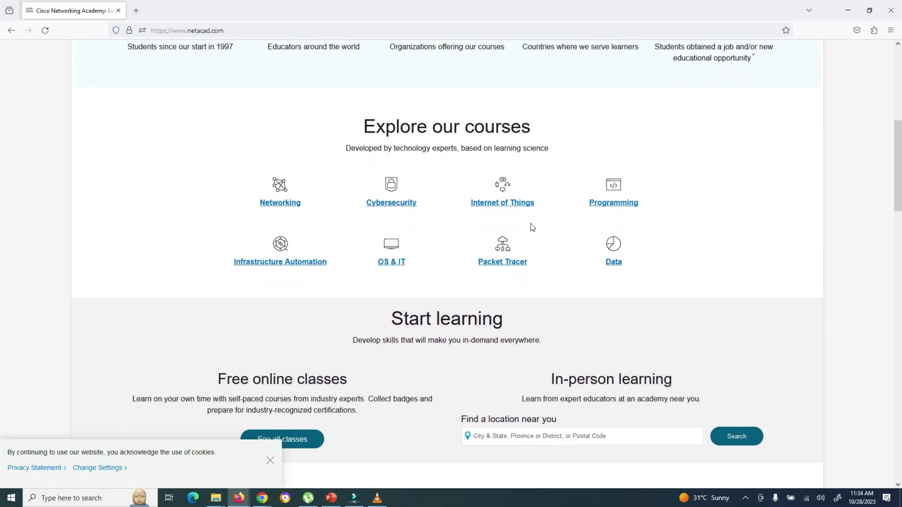
{"action": "scroll", "coordinate": [532, 228], "scroll_direction": "up", "scroll_amount": 10}
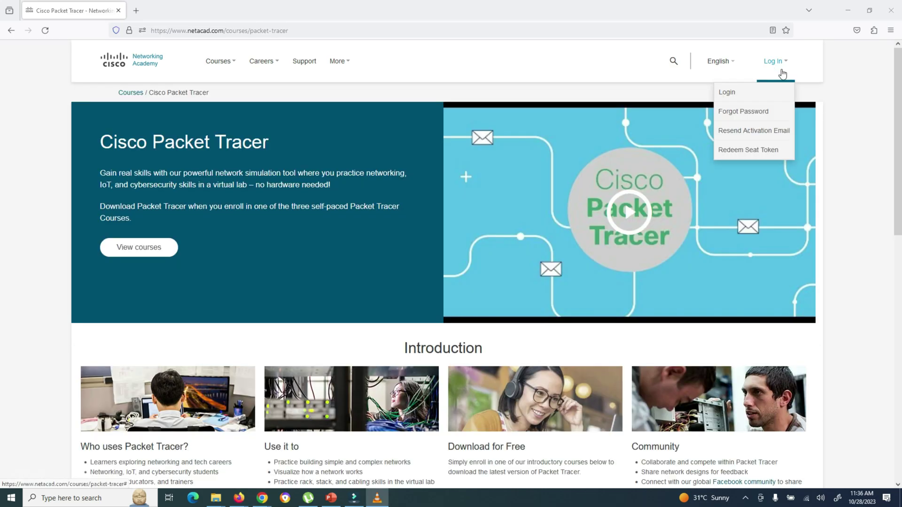
{"action": "left_click", "coordinate": [779, 94]}
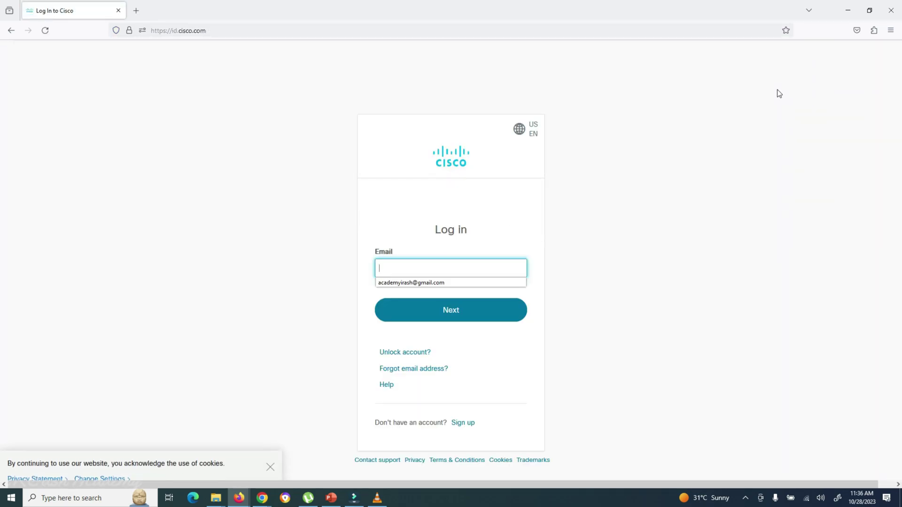
Step: Start a new Cisco account sign-up and enter the account email and password
{"action": "left_click", "coordinate": [638, 253]}
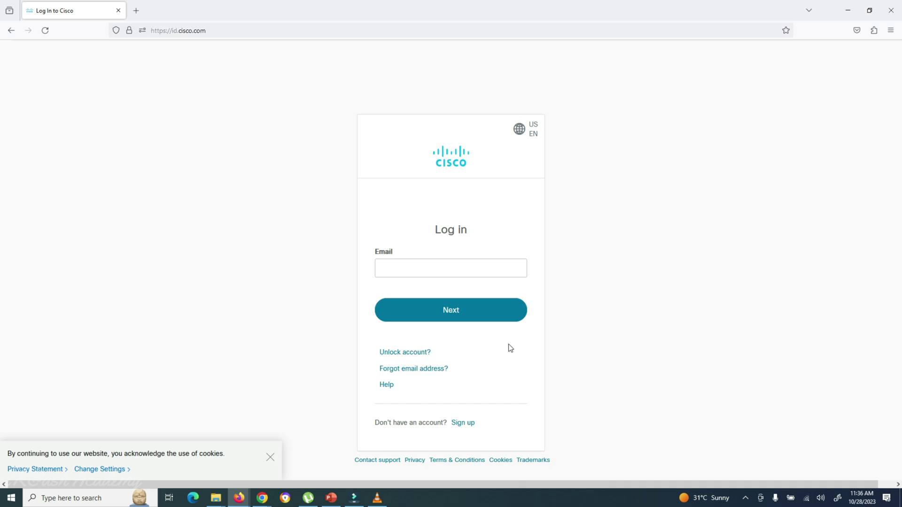
{"action": "left_click", "coordinate": [463, 422]}
{"action": "left_click", "coordinate": [396, 201]}
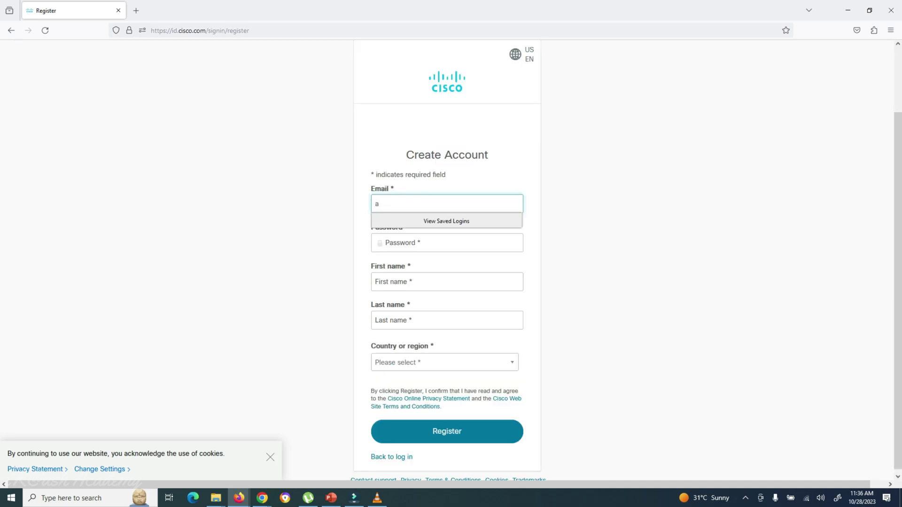
{"action": "key", "text": "Tab"}
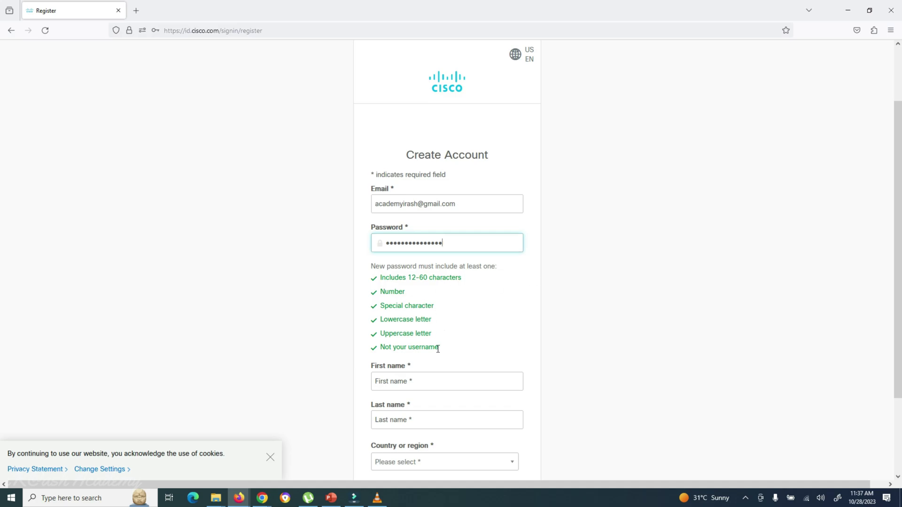
Step: Fill in first and last name, choose United Arab Emirates, and register
{"action": "key", "text": "Tab"}
{"action": "type", "text": "irash"}
{"action": "key", "text": "Tab"}
{"action": "type", "text": "Academy"}
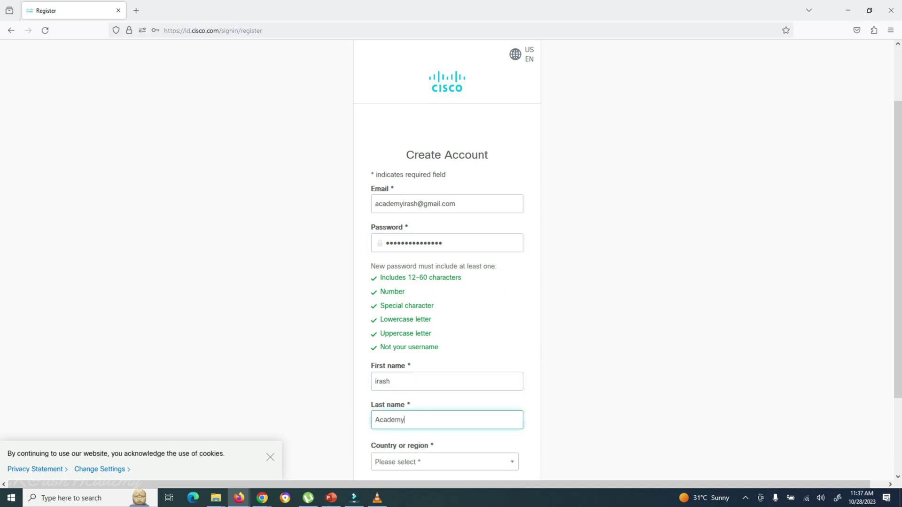
{"action": "scroll", "coordinate": [455, 391], "scroll_direction": "down", "scroll_amount": 3}
{"action": "left_click", "coordinate": [456, 367]}
{"action": "type", "text": "uni"}
{"action": "left_click", "coordinate": [422, 430]}
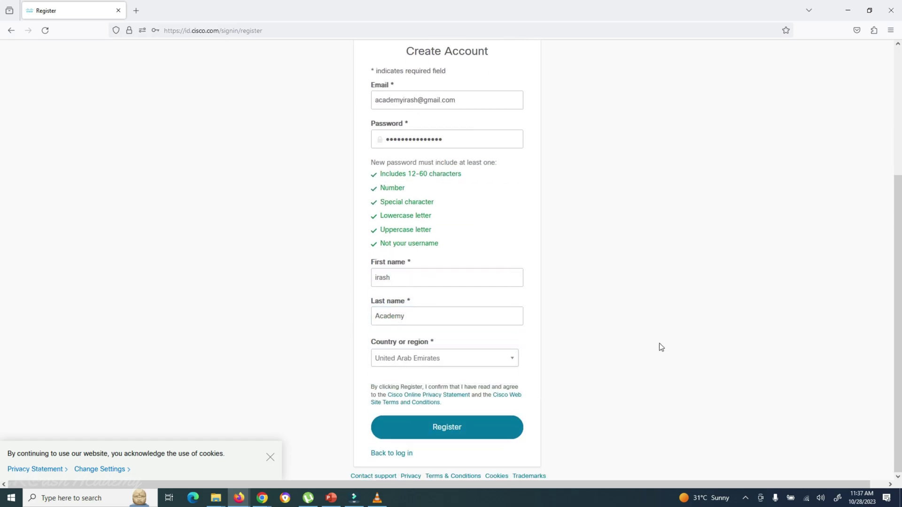
{"action": "left_click", "coordinate": [475, 429]}
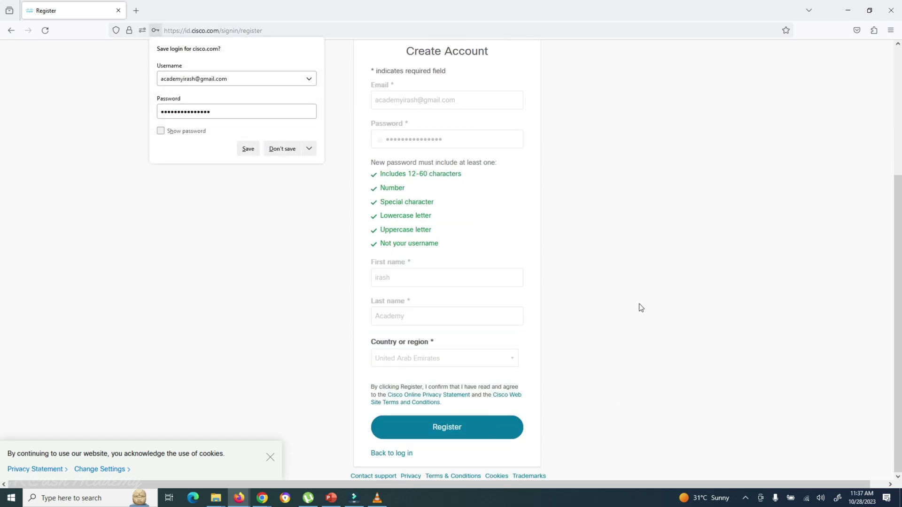
Step: Decline saving the login, then use the Activate Account button in Cisco's Gmail email
{"action": "left_click", "coordinate": [281, 149]}
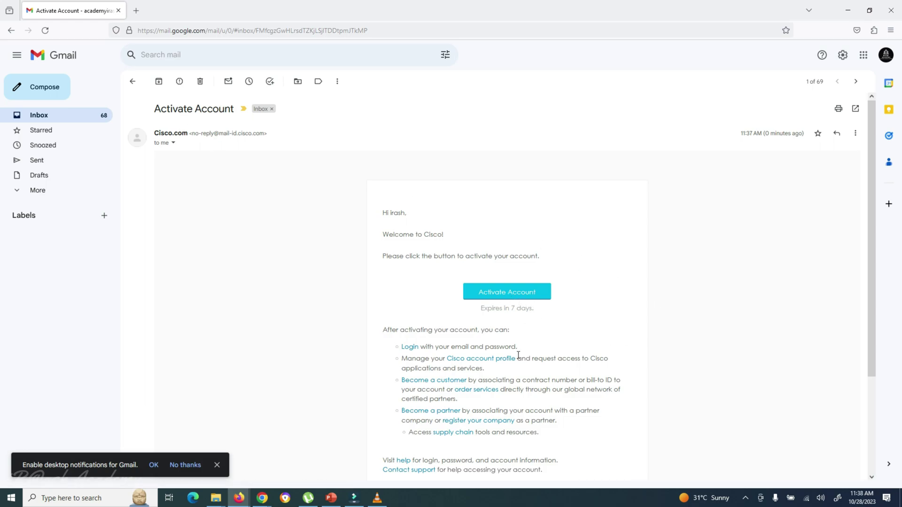
{"action": "left_click", "coordinate": [509, 292]}
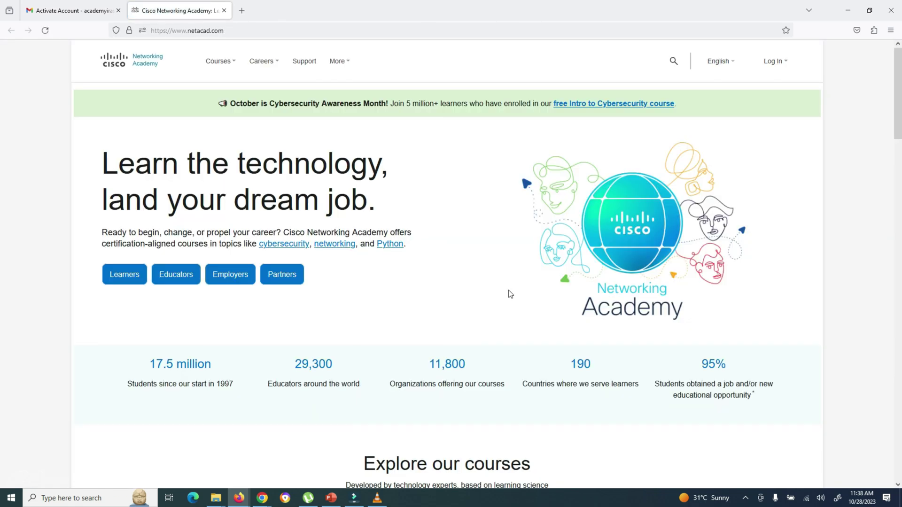
Step: Log in to Networking Academy with the new account's password, declining to save the login
{"action": "left_click", "coordinate": [472, 316]}
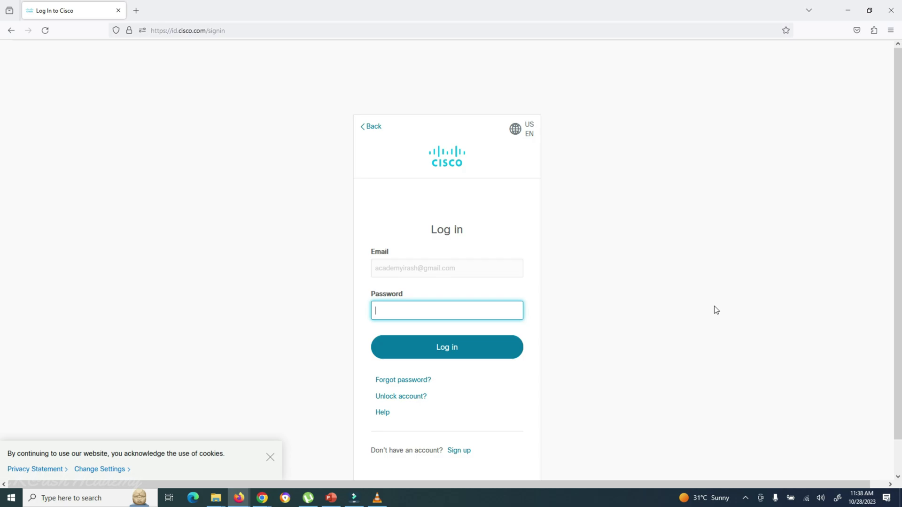
{"action": "type", "text": "••••••••"}
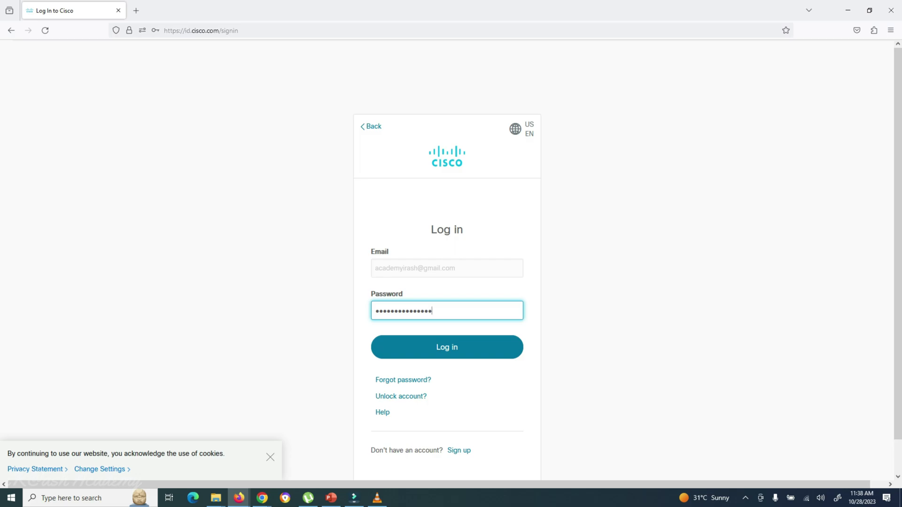
{"action": "left_click", "coordinate": [448, 350]}
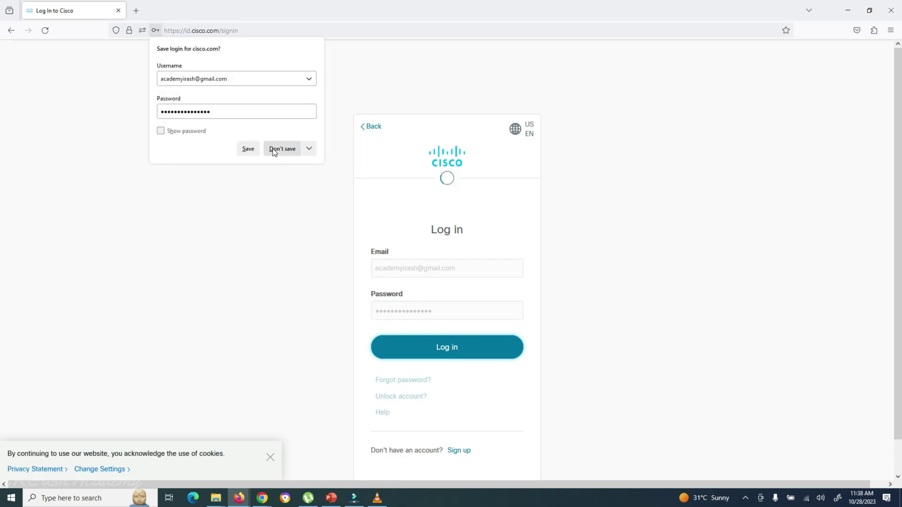
{"action": "left_click", "coordinate": [282, 149]}
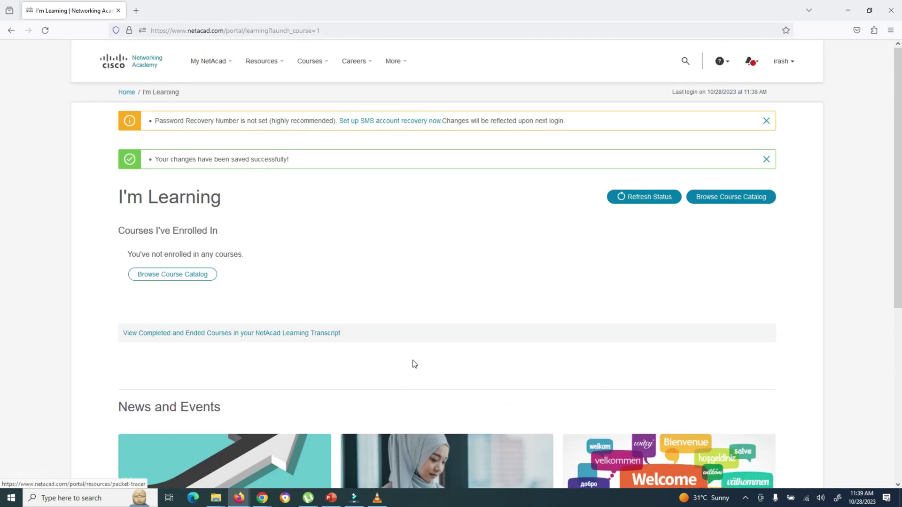
Step: Open Resources > Download Packet Tracer and download the Windows 64-bit 8.2.1 installer
{"action": "mouse_move", "coordinate": [267, 64]}
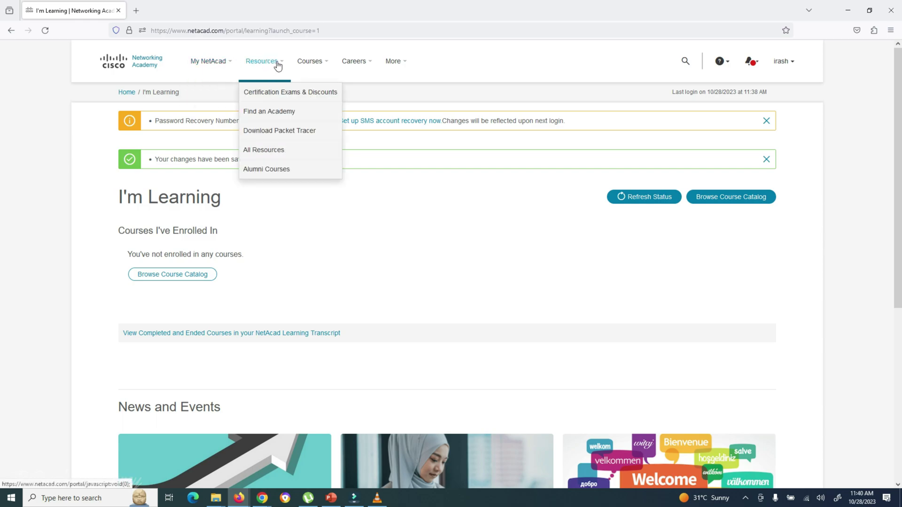
{"action": "left_click", "coordinate": [298, 136]}
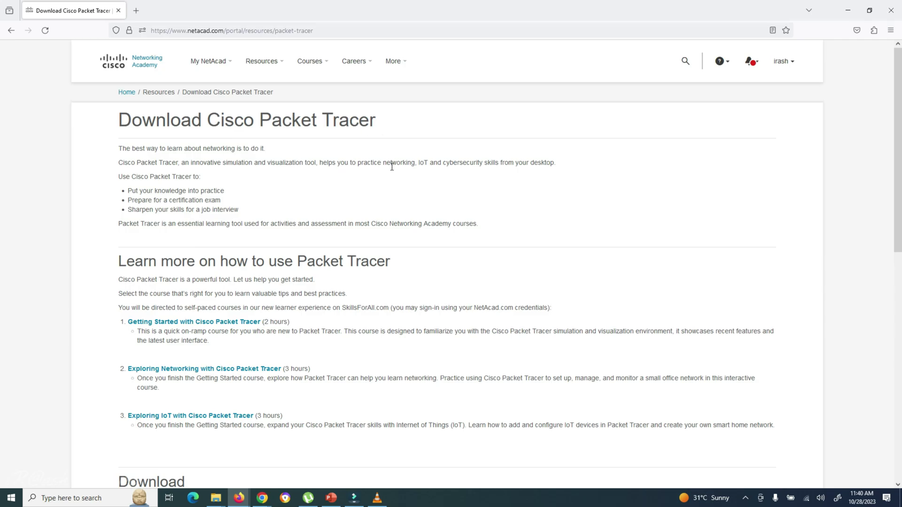
{"action": "scroll", "coordinate": [393, 175], "scroll_direction": "down", "scroll_amount": 1}
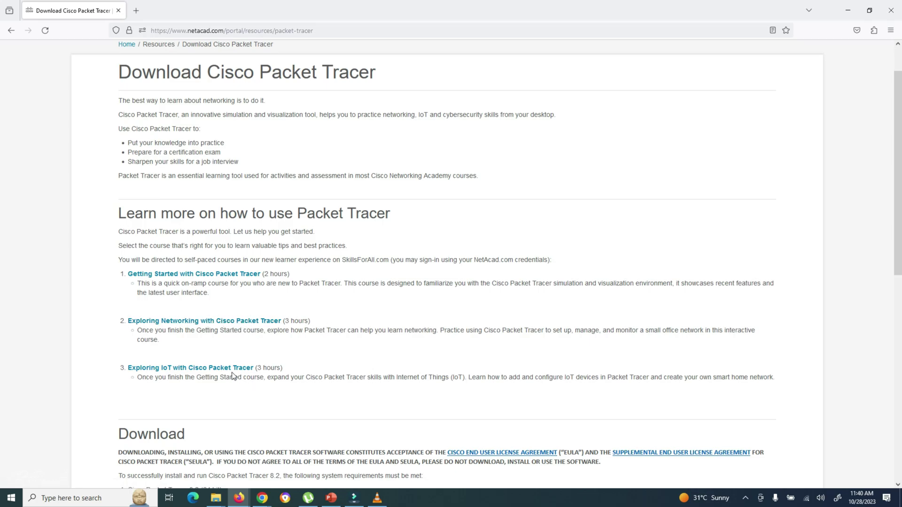
{"action": "scroll", "coordinate": [224, 374], "scroll_direction": "down", "scroll_amount": 1}
{"action": "scroll", "coordinate": [224, 375], "scroll_direction": "down", "scroll_amount": 5}
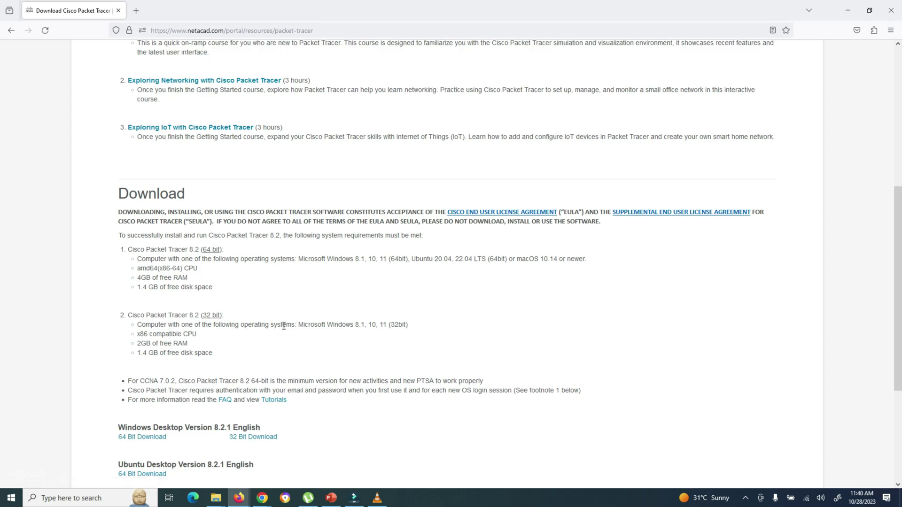
{"action": "scroll", "coordinate": [284, 328], "scroll_direction": "down", "scroll_amount": 2}
{"action": "scroll", "coordinate": [284, 329], "scroll_direction": "down", "scroll_amount": 2}
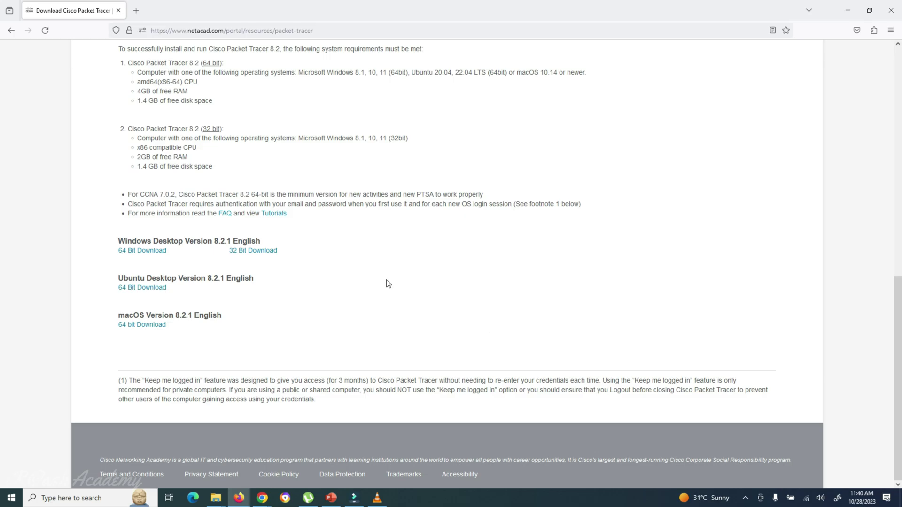
{"action": "left_click", "coordinate": [150, 251]}
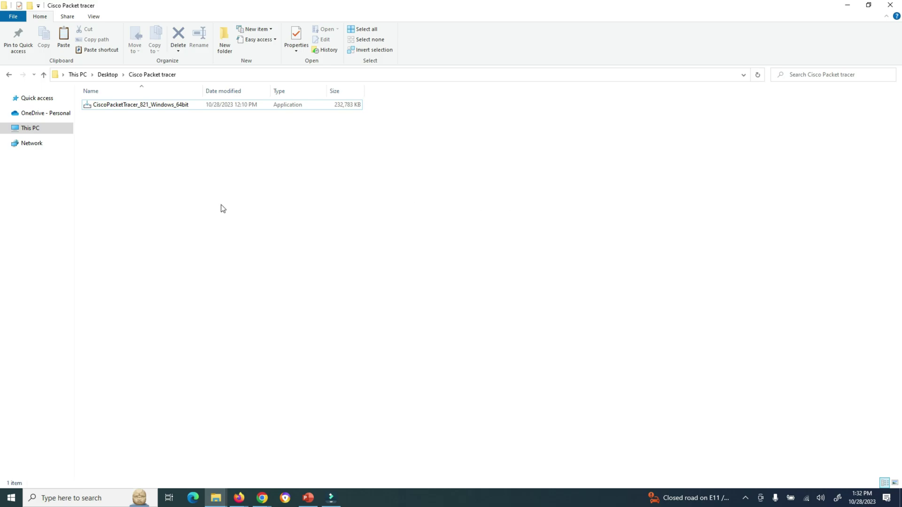
Step: Run CiscoPacketTracer_821_Windows_64bit and accept the license agreement
{"action": "left_click", "coordinate": [174, 109]}
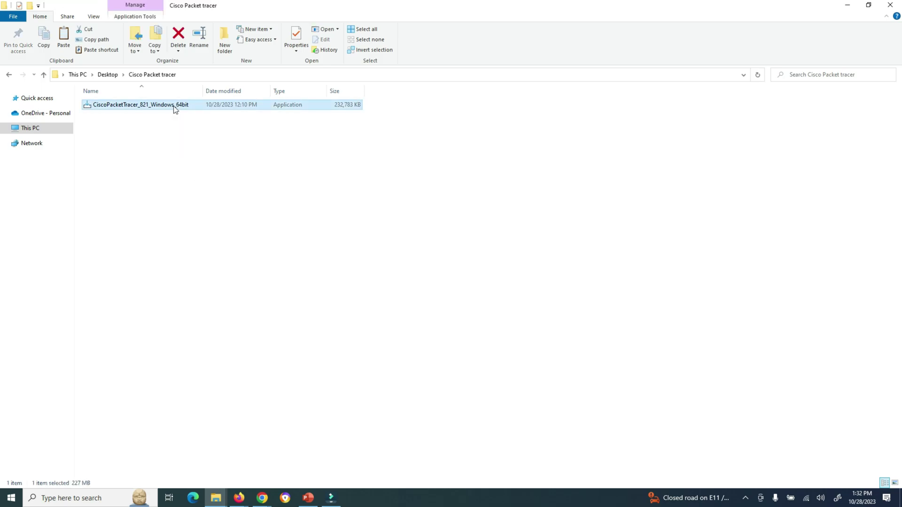
{"action": "double_click", "coordinate": [175, 110]}
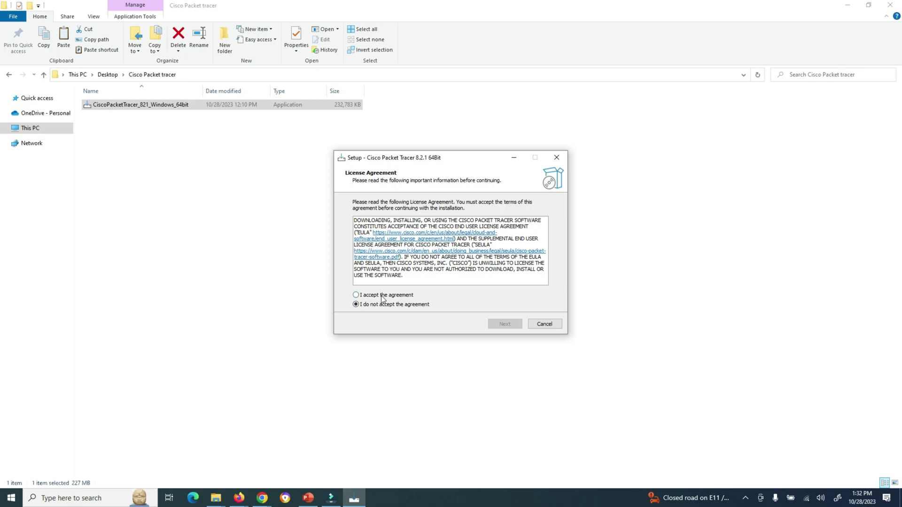
{"action": "left_click", "coordinate": [383, 296]}
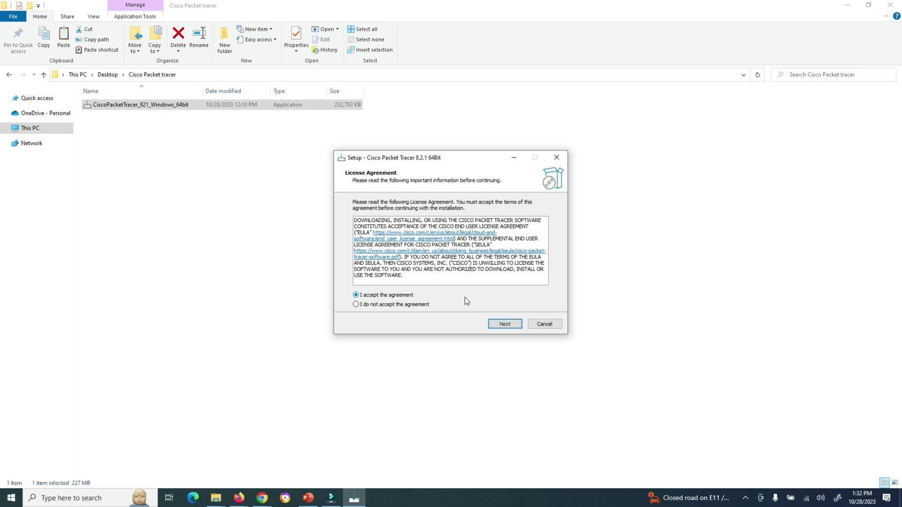
{"action": "left_click", "coordinate": [503, 325]}
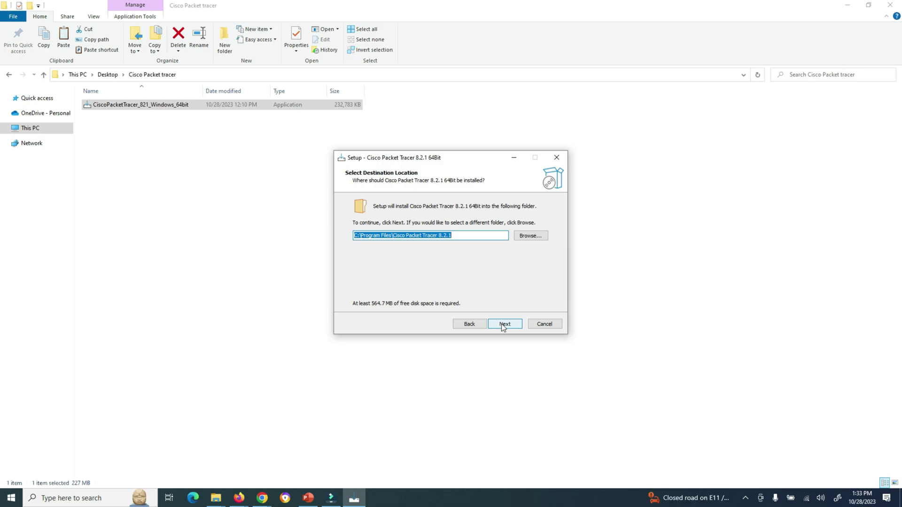
Step: Keep default install folder, Start Menu folder and desktop shortcut, then install
{"action": "left_click", "coordinate": [502, 325]}
{"action": "left_click", "coordinate": [503, 325]}
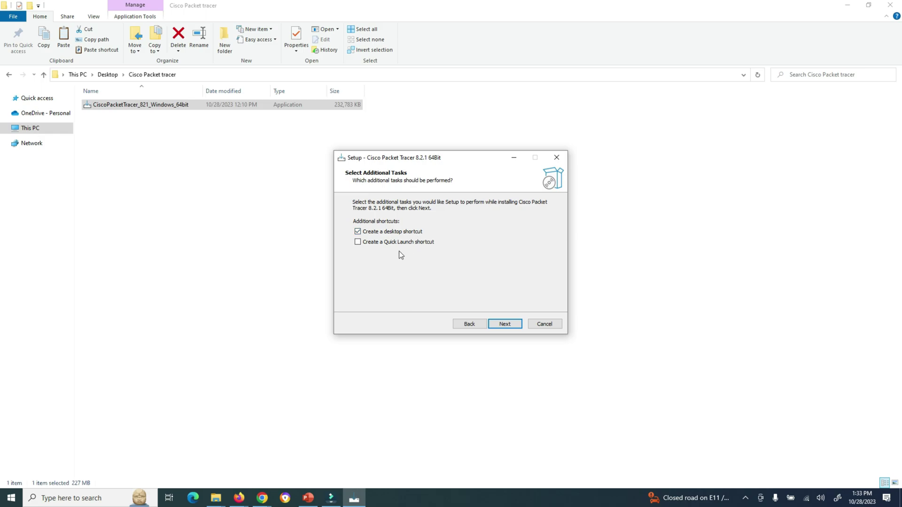
{"action": "left_click", "coordinate": [504, 324]}
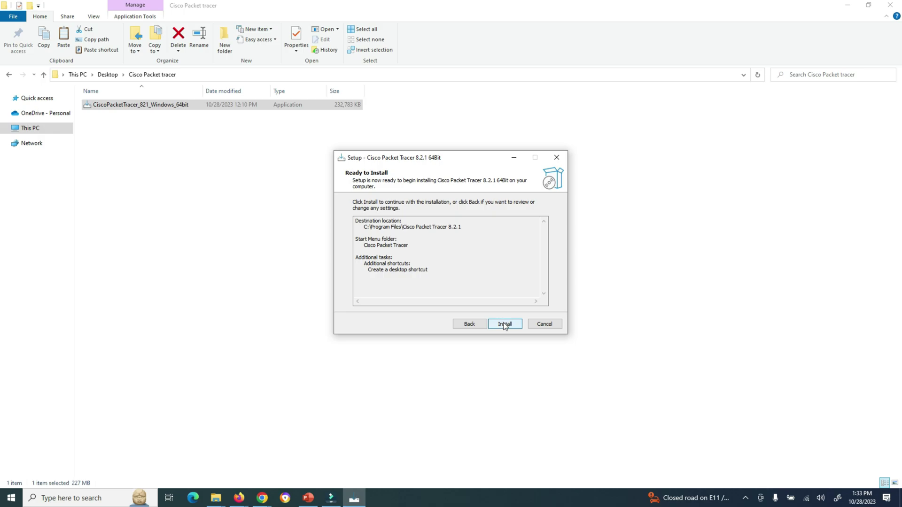
{"action": "left_click", "coordinate": [504, 324]}
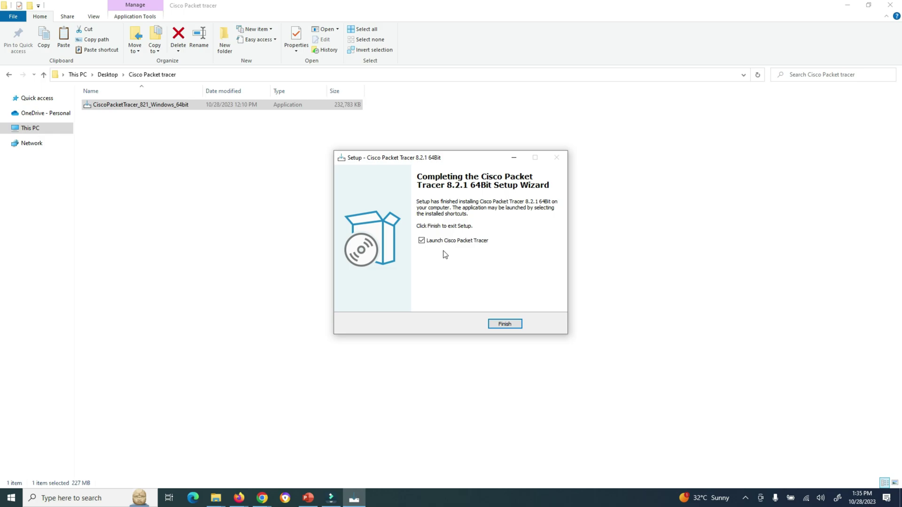
Step: Finish setup with Launch Cisco Packet Tracer checked and enable multi-user mode
{"action": "left_click", "coordinate": [496, 326]}
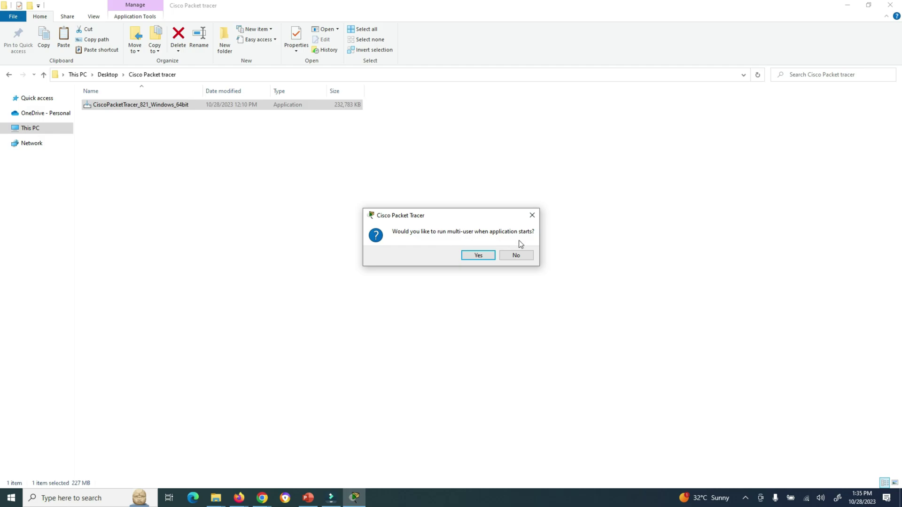
{"action": "left_click", "coordinate": [477, 259]}
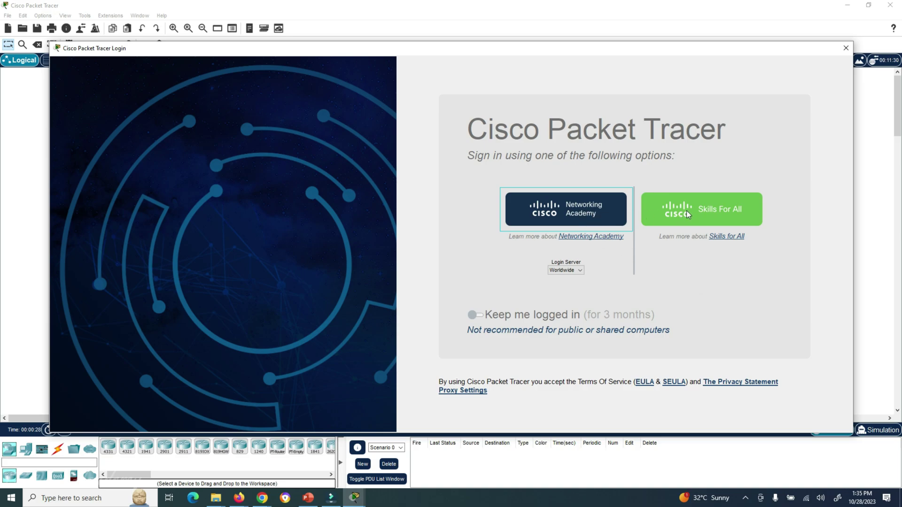
Step: Choose Networking Academy sign-in, enter the account e-mail and password, and log in
{"action": "left_click", "coordinate": [587, 215]}
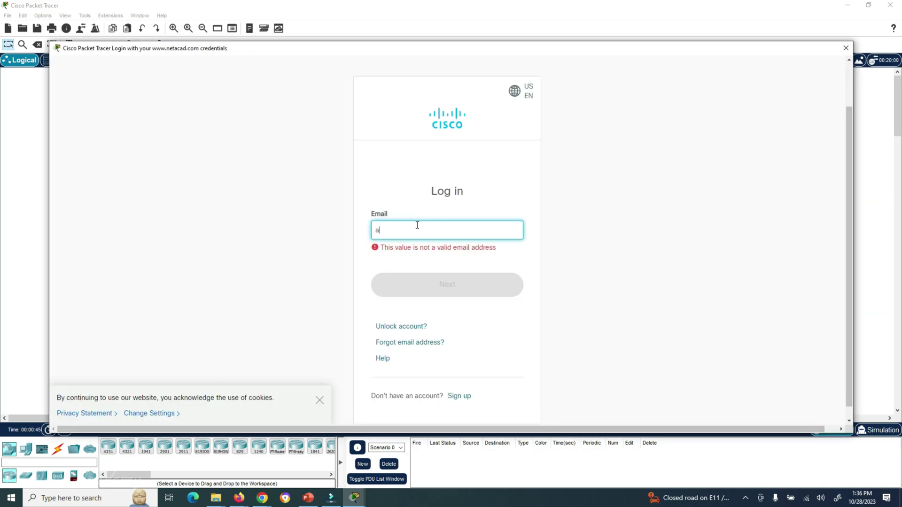
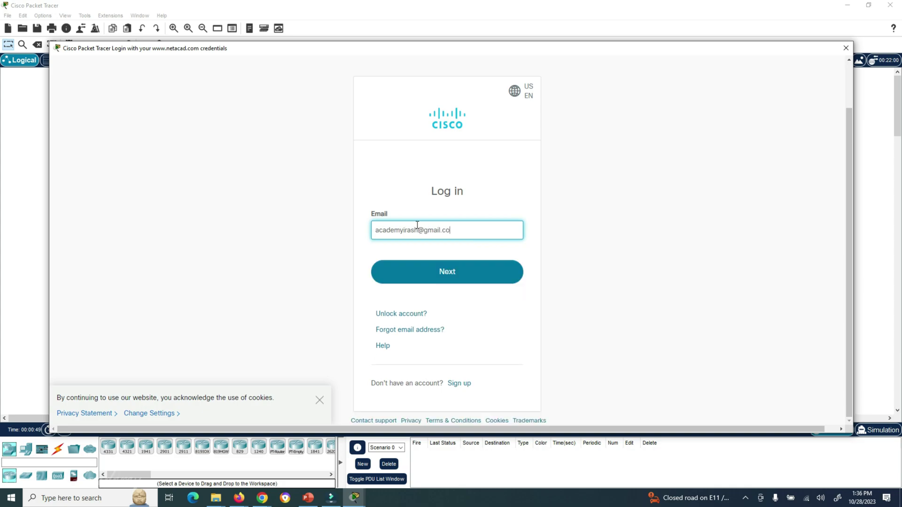
{"action": "left_click", "coordinate": [439, 278]}
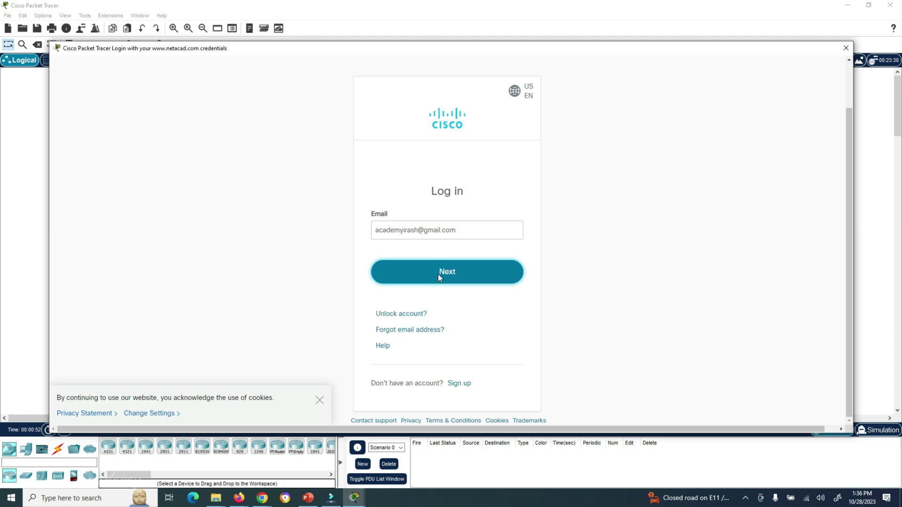
{"action": "type", "text": "*********"}
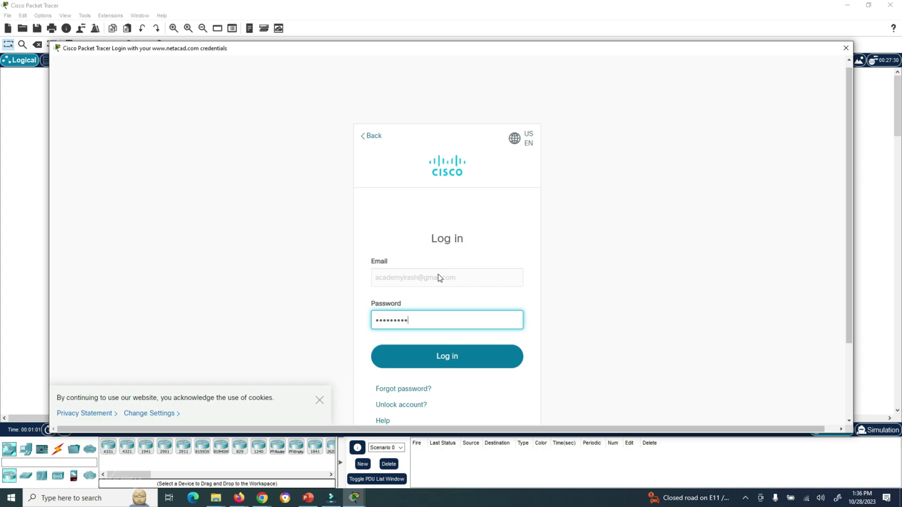
{"action": "left_click", "coordinate": [441, 356]}
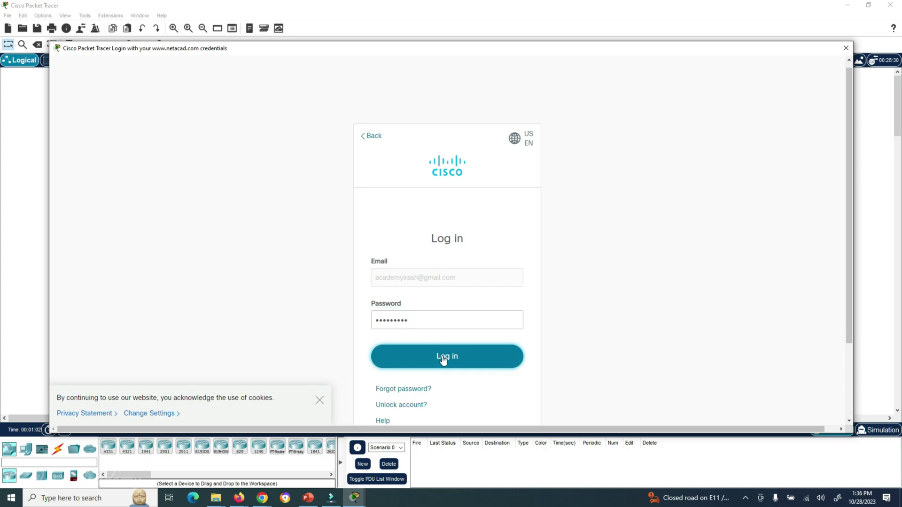